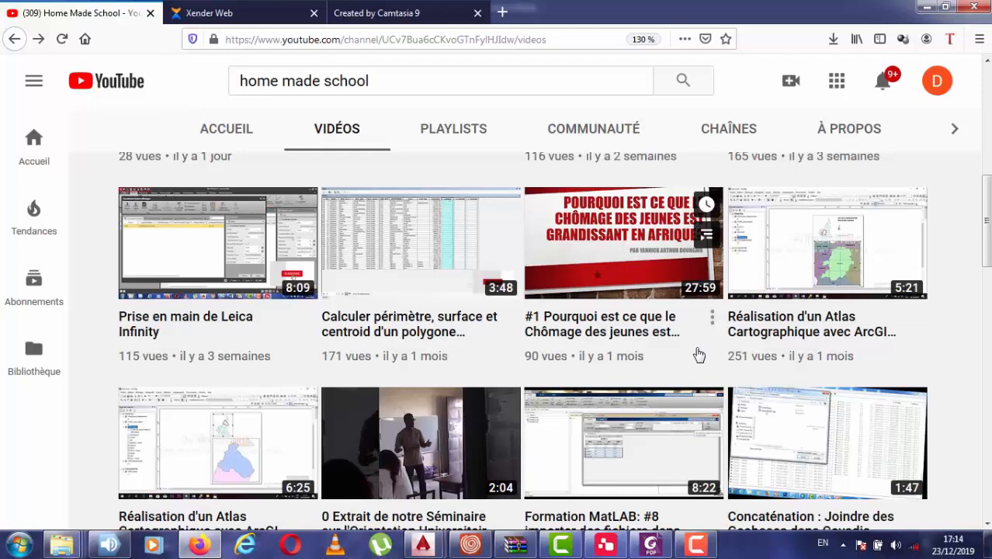
- Switch to Leica Infinity and examine the distribution of the survey points in the tp rtk project
click(606, 543)
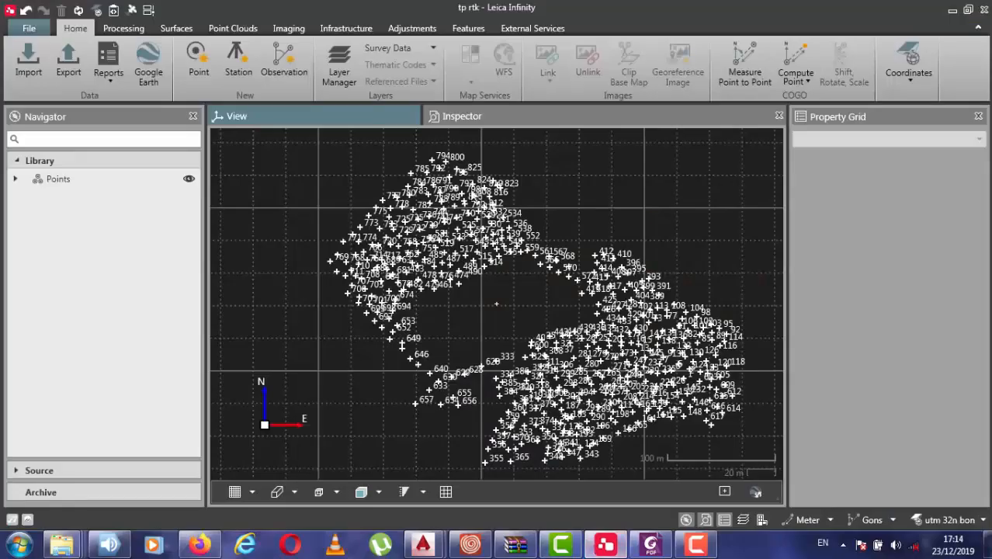
scroll(555, 274, down, 2)
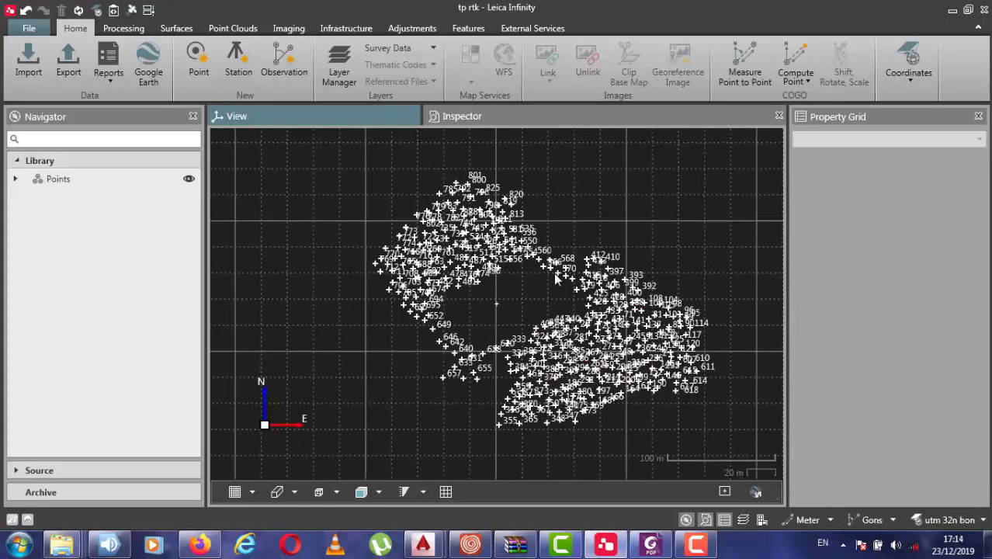
scroll(557, 277, up, 2)
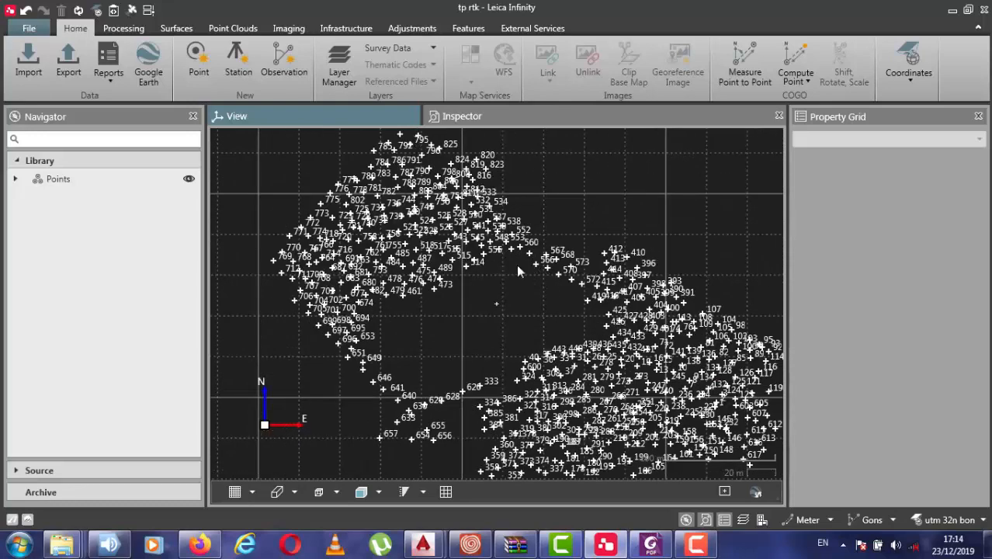
scroll(487, 234, up, 3)
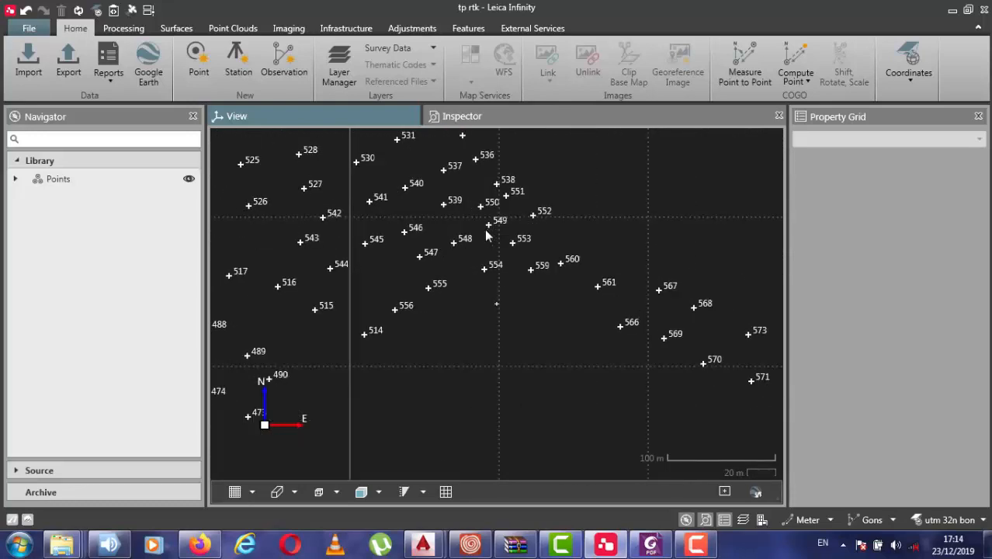
scroll(487, 234, down, 5)
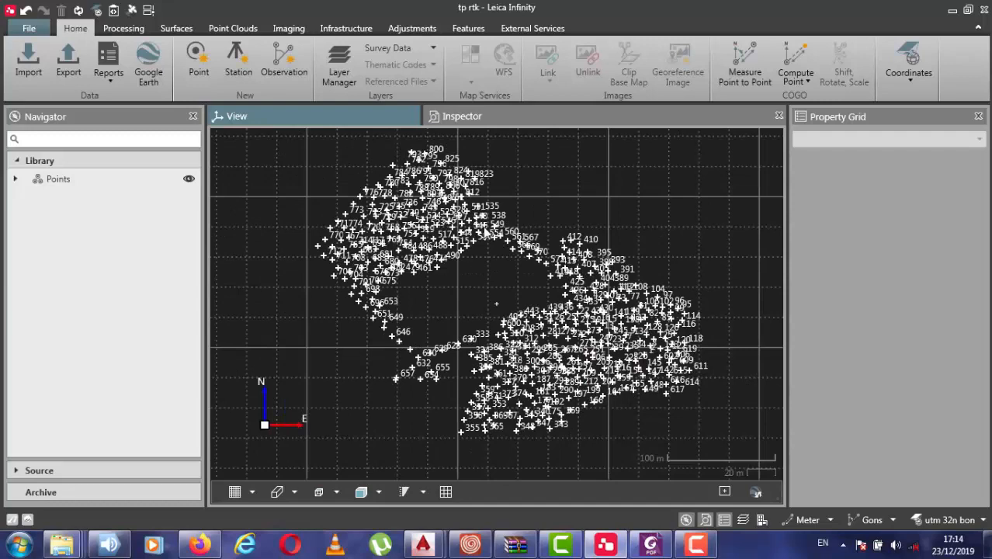
scroll(487, 232, down, 1)
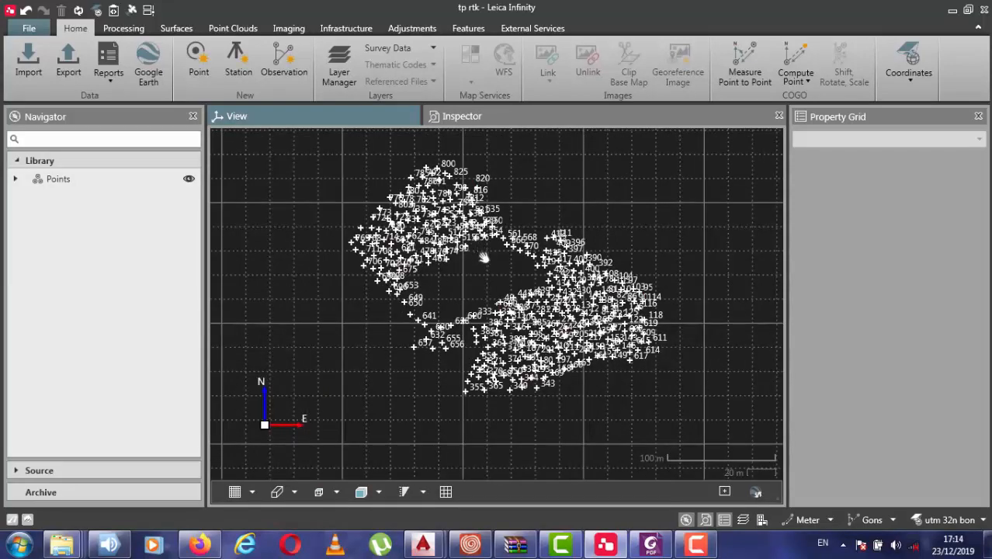
middle_drag(484, 258, 492, 270)
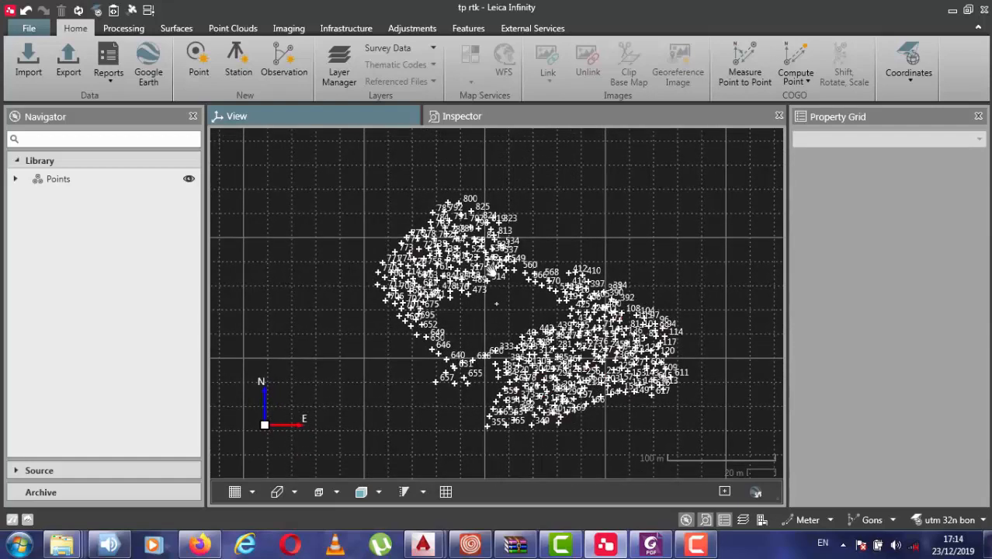
scroll(489, 270, up, 1)
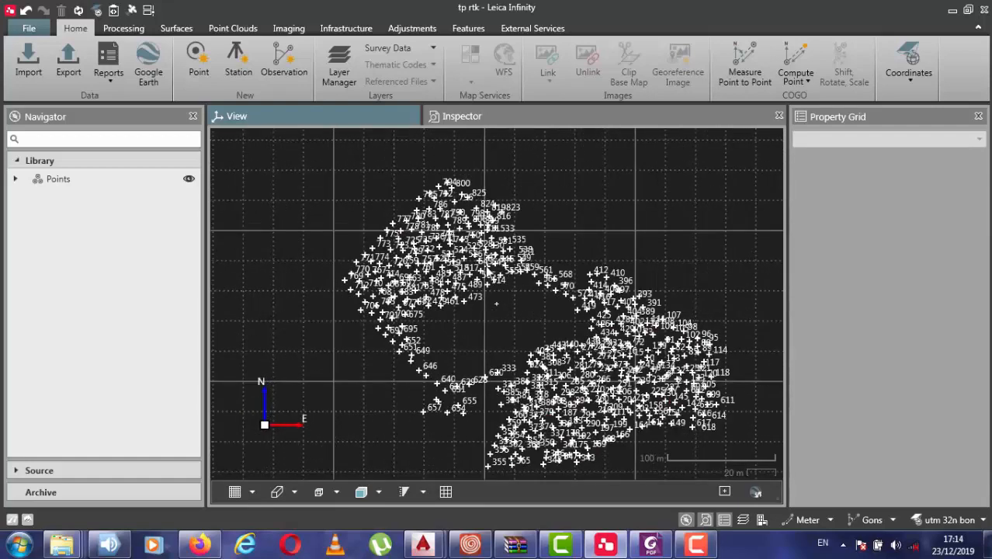
scroll(487, 270, up, 3)
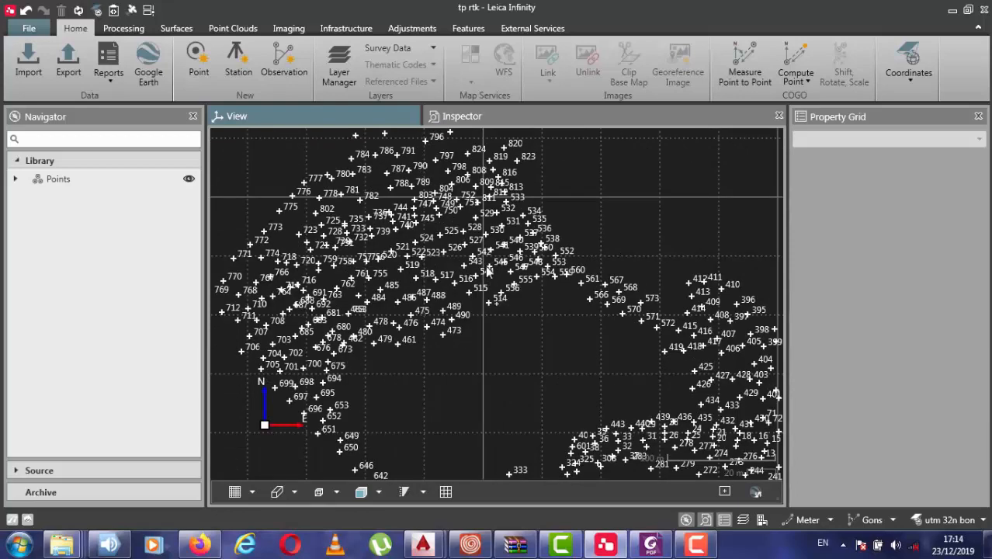
scroll(488, 271, down, 4)
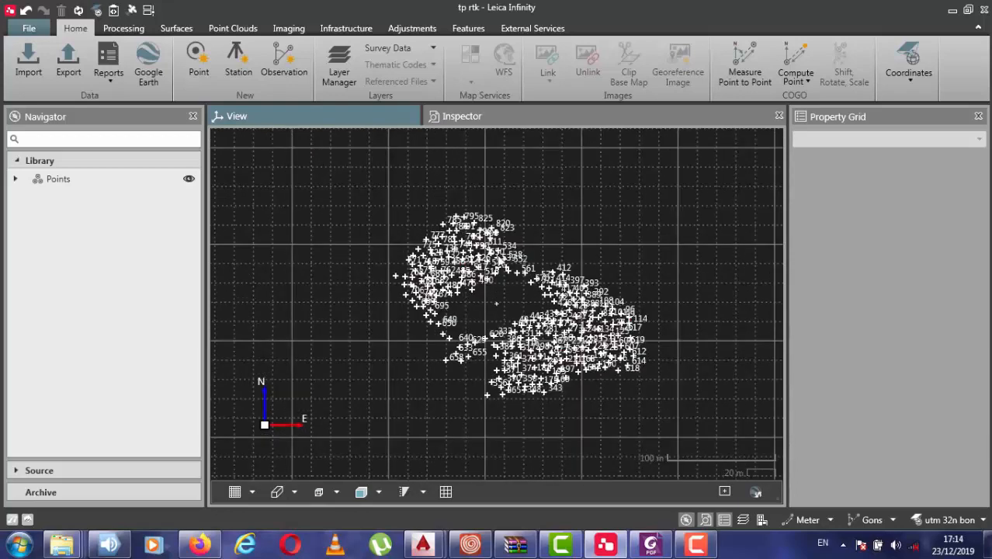
- Select all the survey points and bring up the available surface creation methods, dismissing the Windows colour scheme prompt
drag(326, 165, 695, 446)
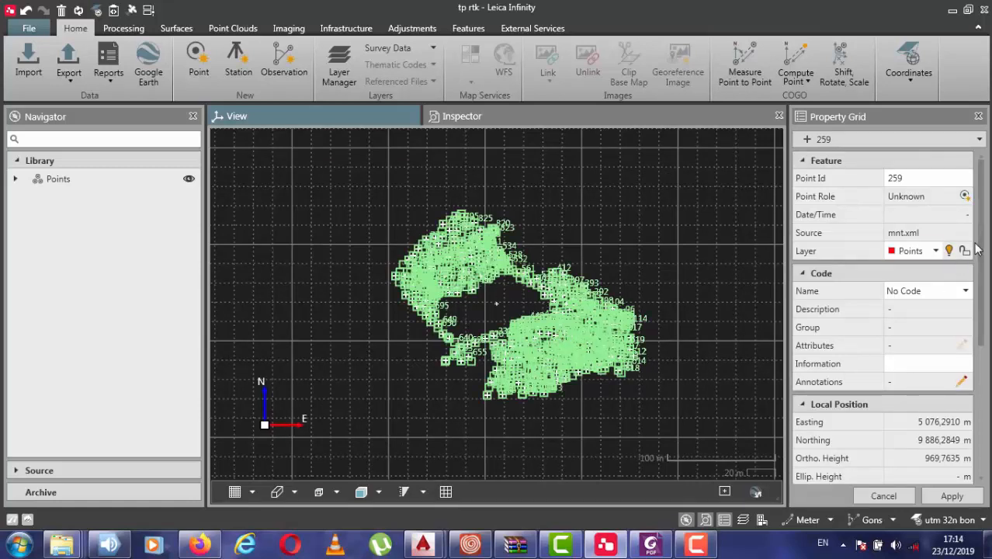
mouse_move(979, 248)
mouse_down()
mouse_move(969, 374)
mouse_move(977, 242)
mouse_up()
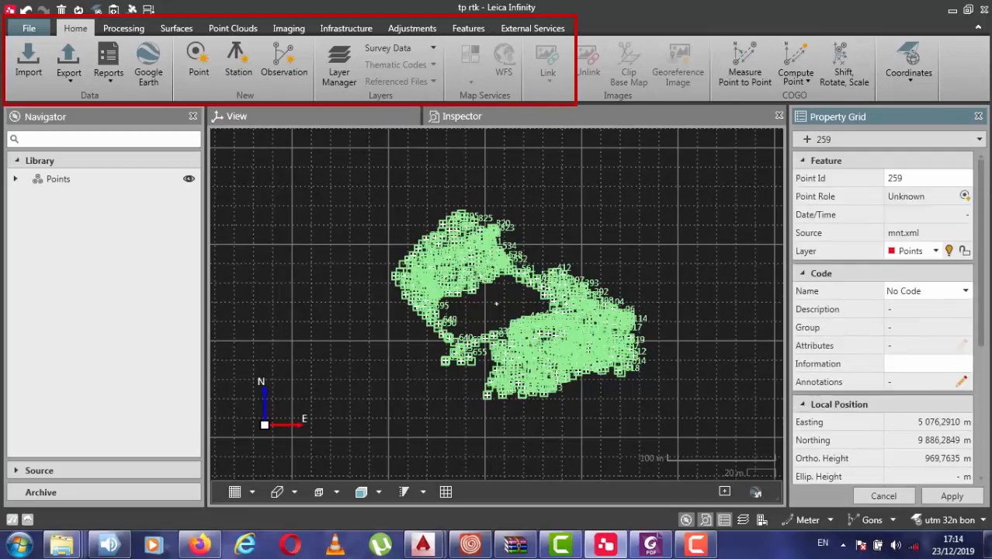
click(177, 29)
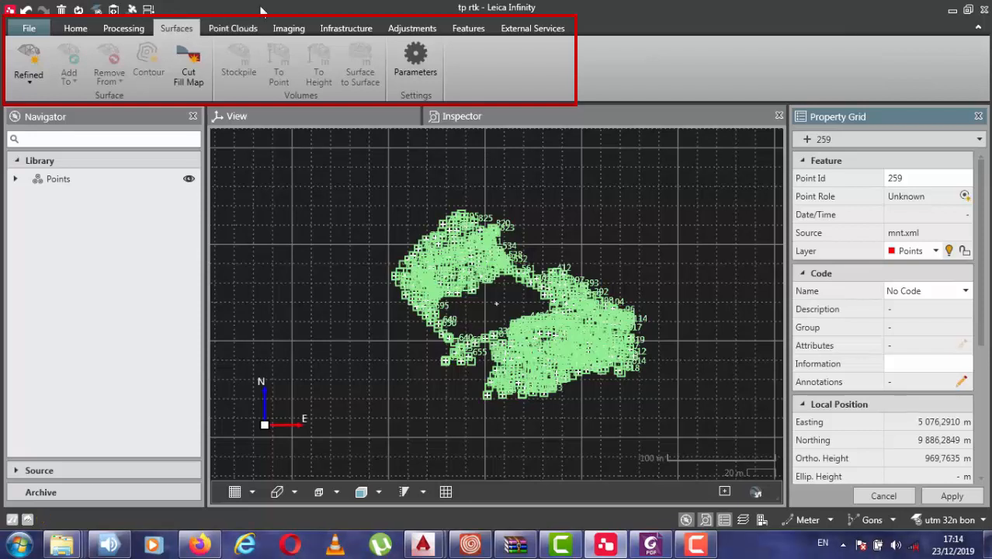
click(29, 83)
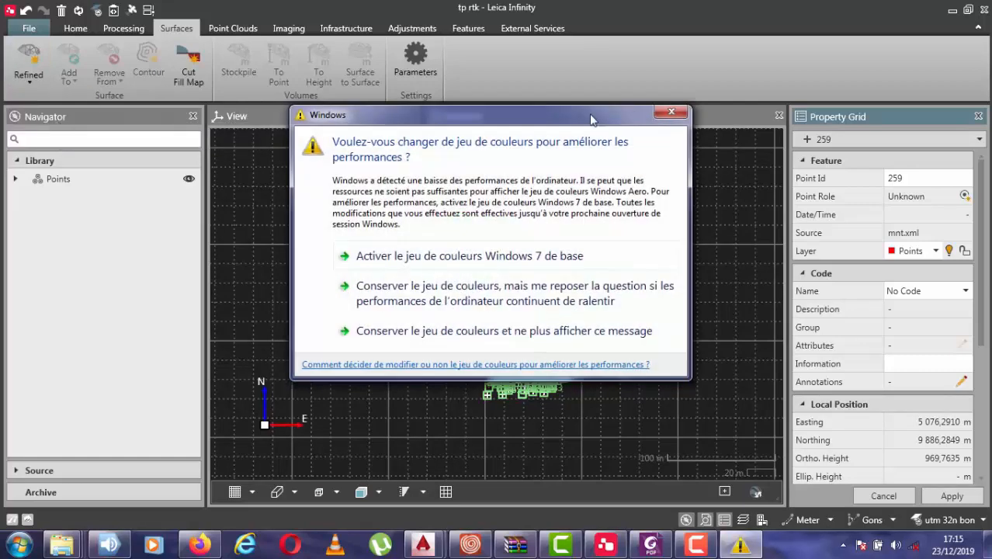
click(671, 112)
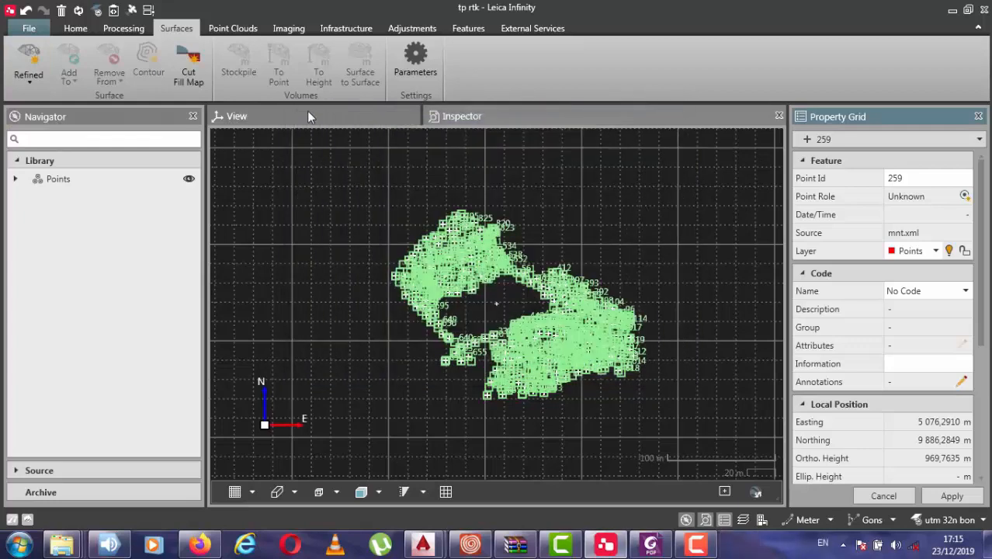
click(28, 82)
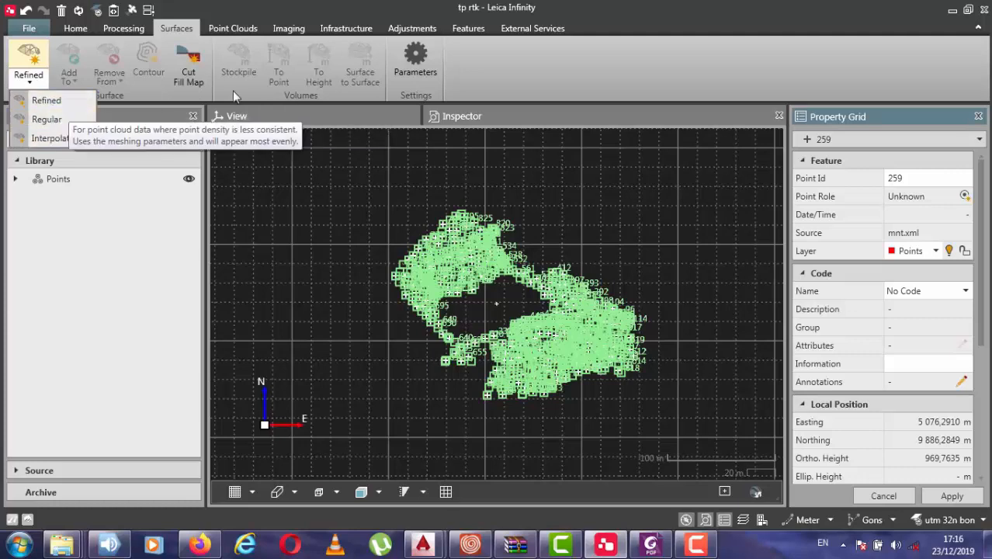
- Check and accept the existing surface parameters, and create a Refined surface from the selected points
click(414, 56)
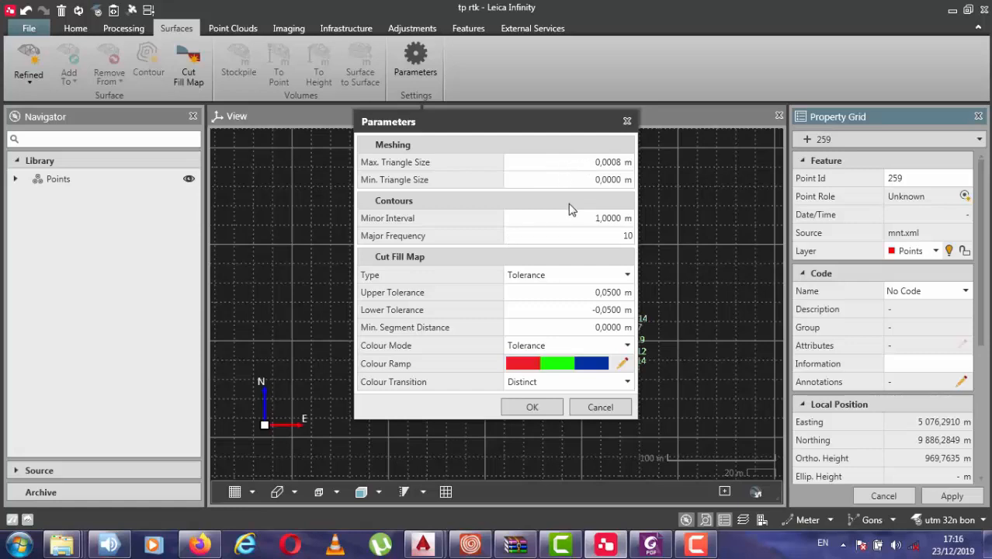
click(532, 407)
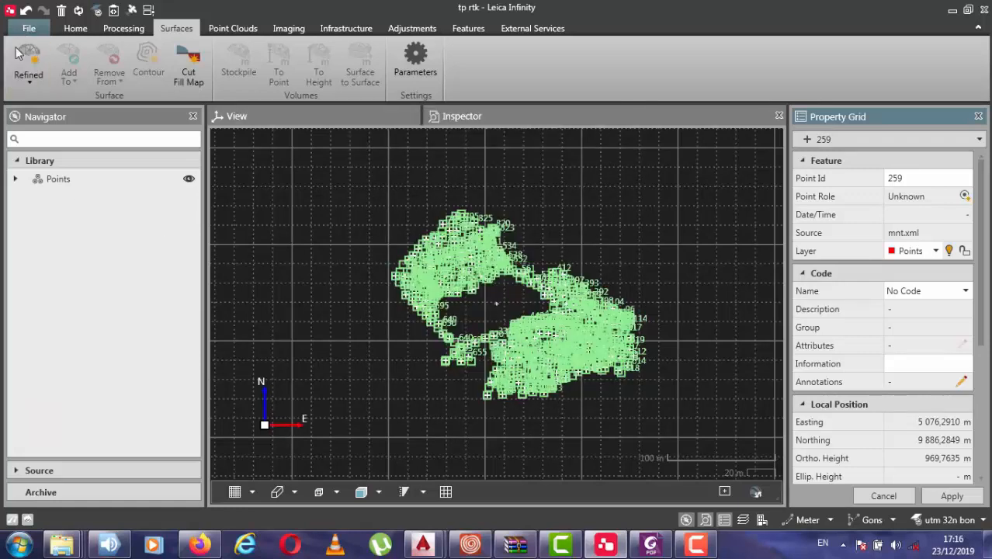
click(27, 77)
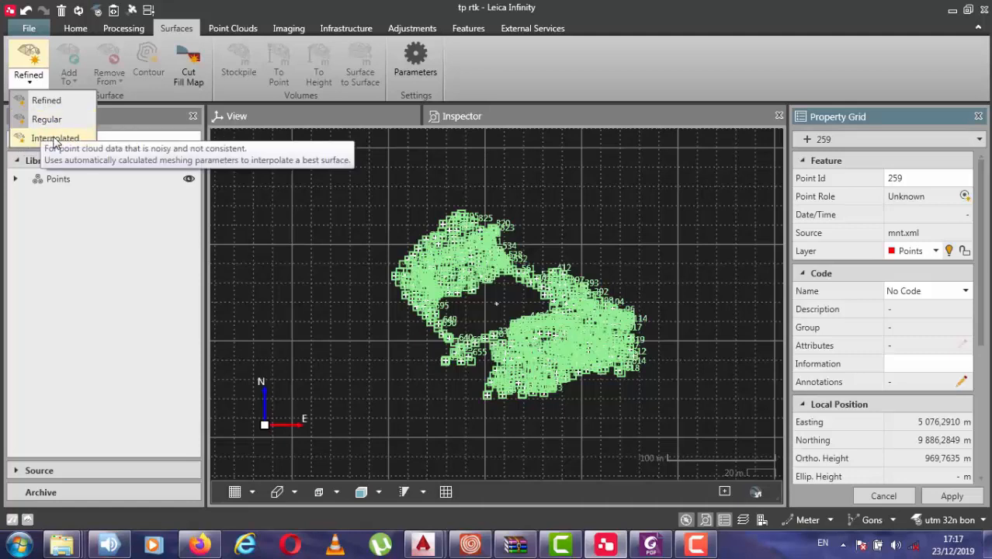
click(44, 100)
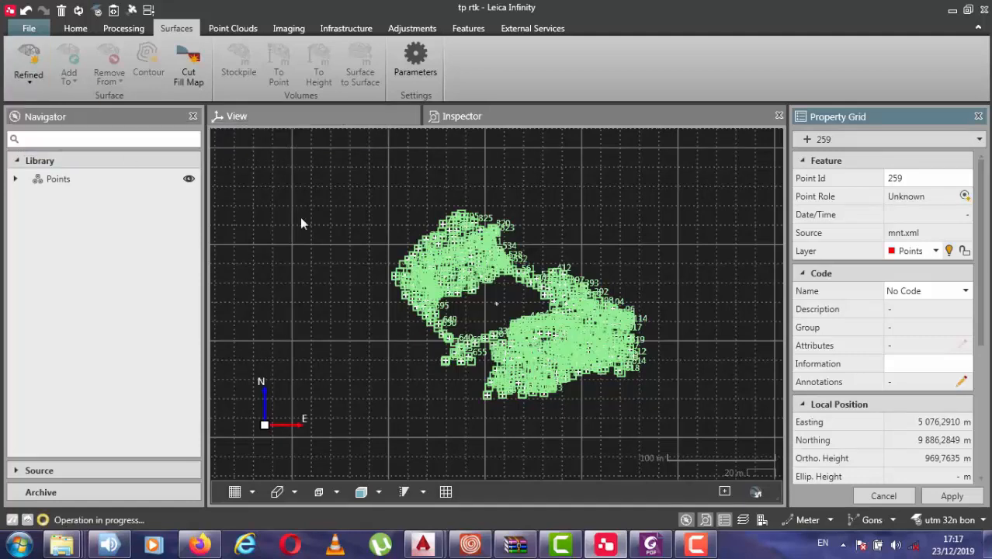
- Select the new surface and review its shape and its properties down to the areas and perimeters
click(532, 272)
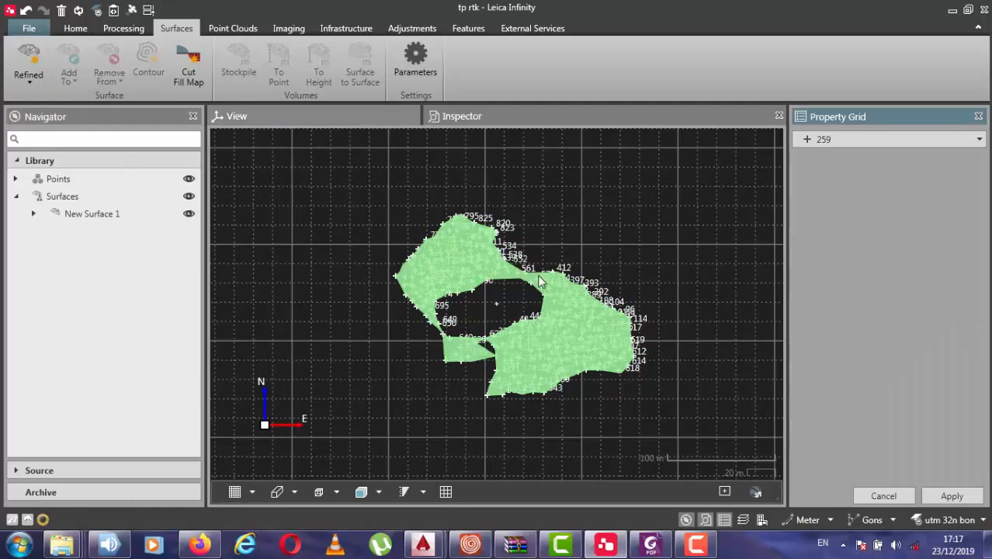
scroll(587, 330, up, 2)
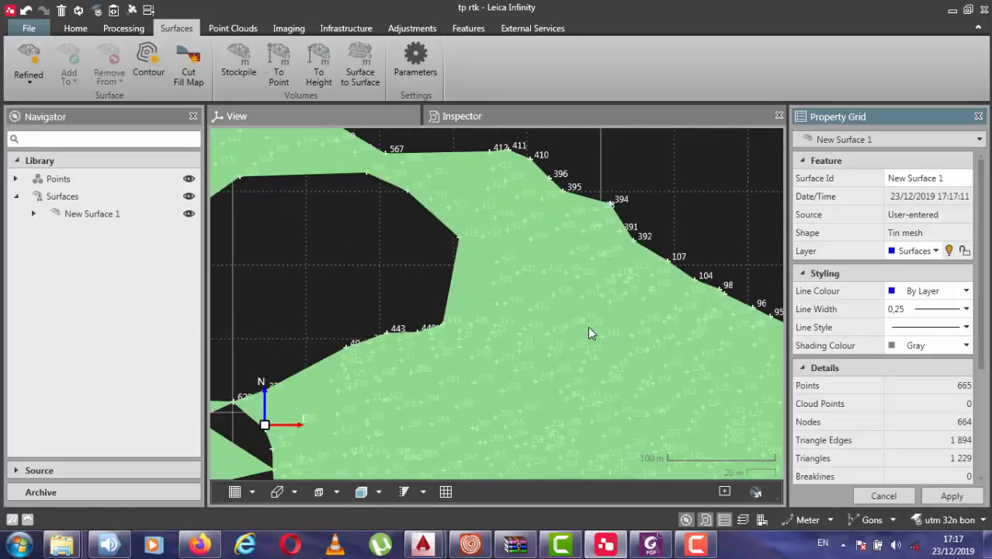
scroll(588, 326, down, 5)
scroll(464, 274, up, 6)
scroll(464, 274, up, 3)
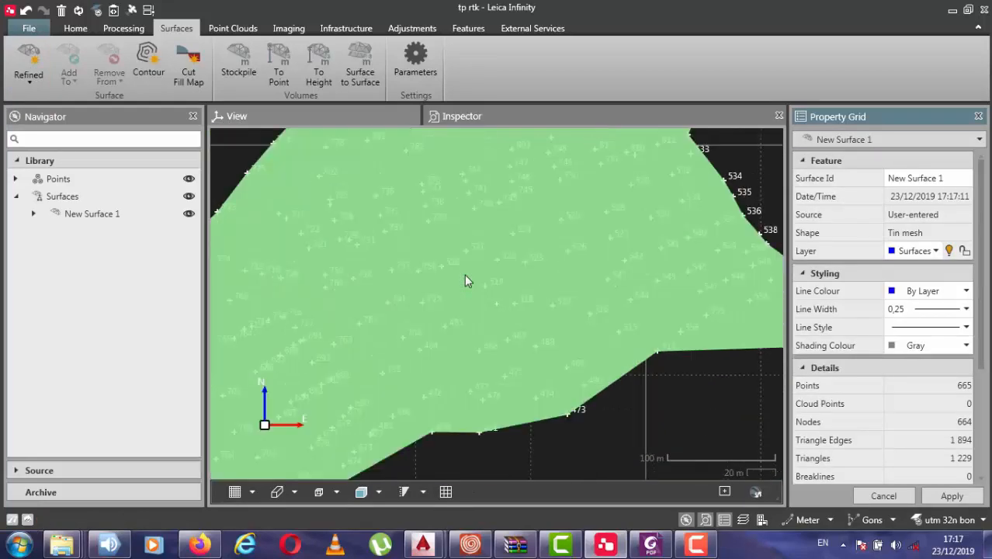
scroll(465, 274, down, 5)
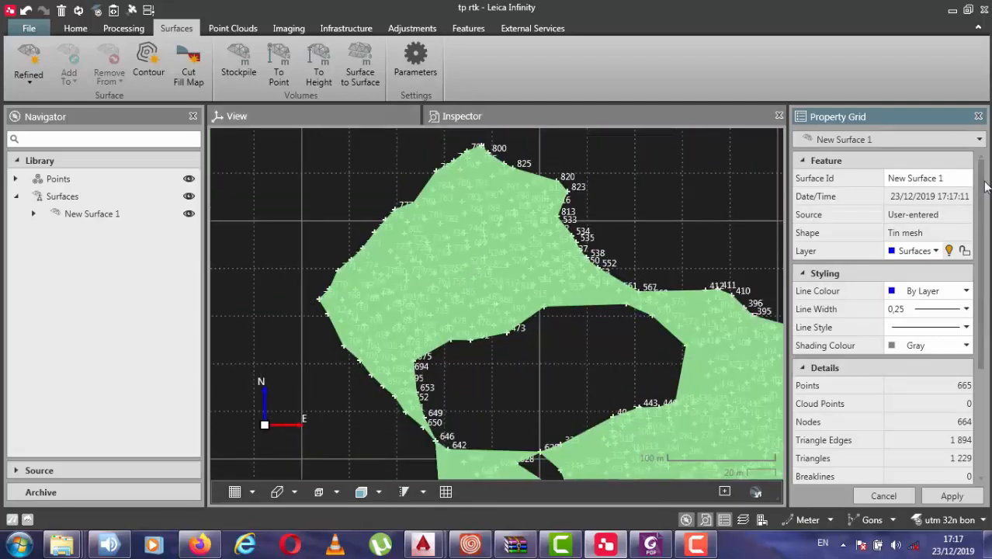
scroll(984, 181, down, 3)
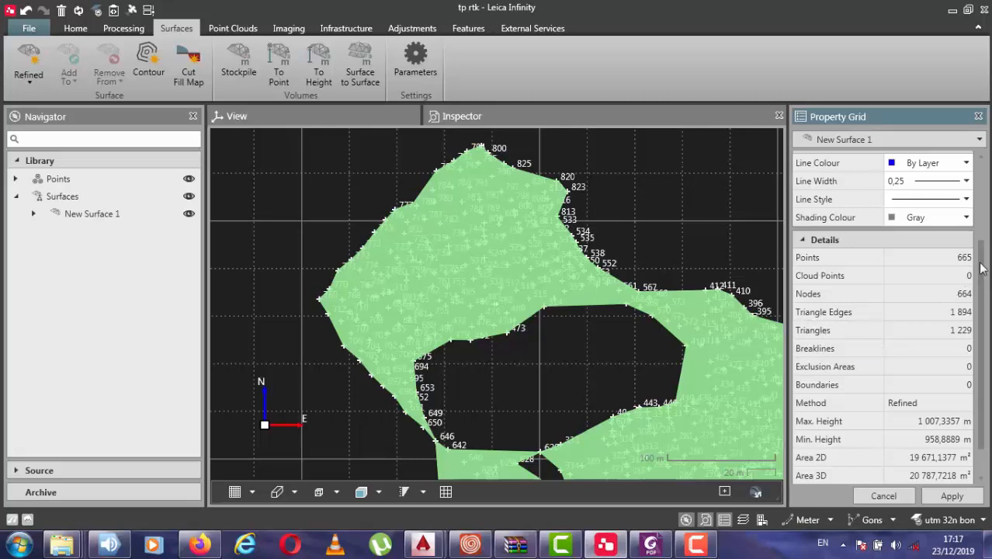
drag(981, 268, 982, 315)
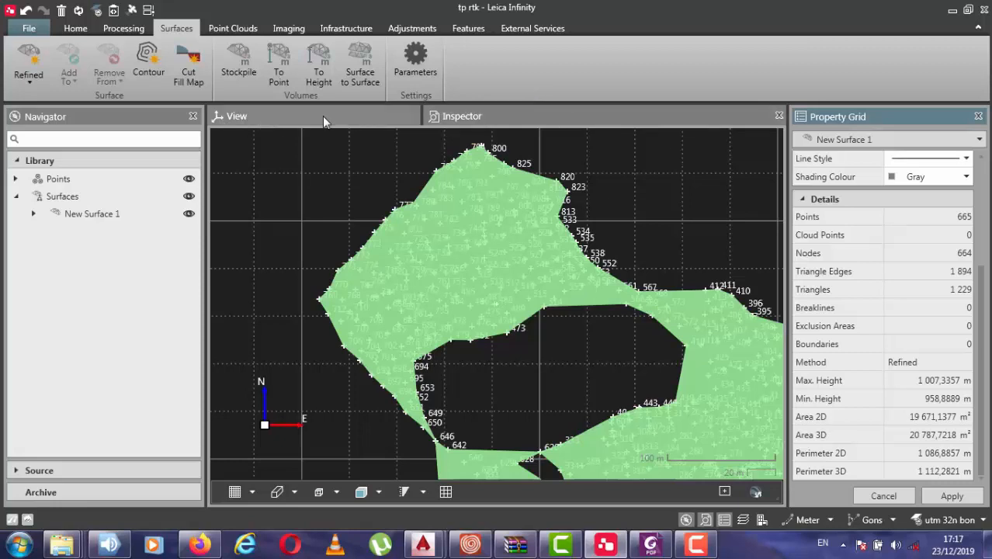
- Inspect the new surface's entry in the project's table of surfaces through to the 2D perimeter, and return to the graphical view
click(458, 116)
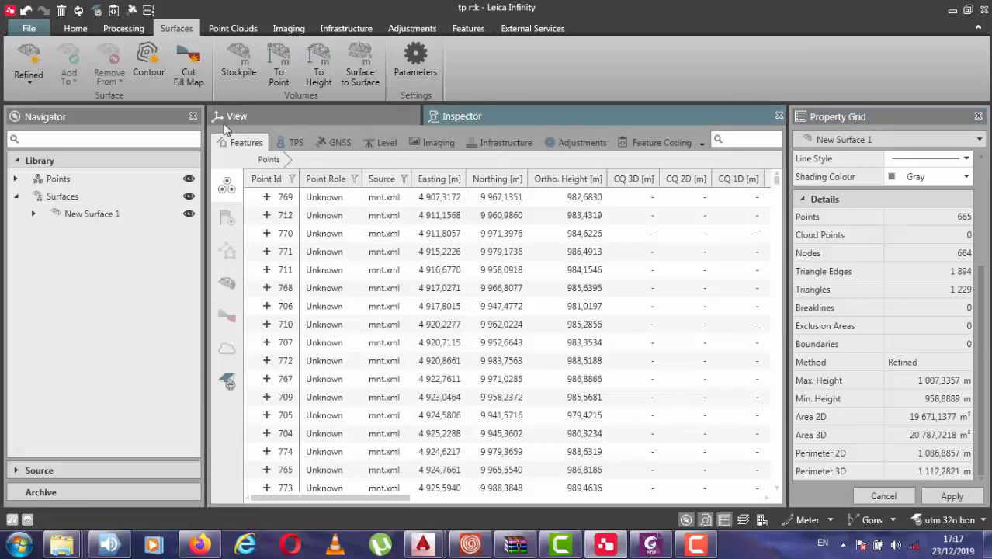
click(228, 284)
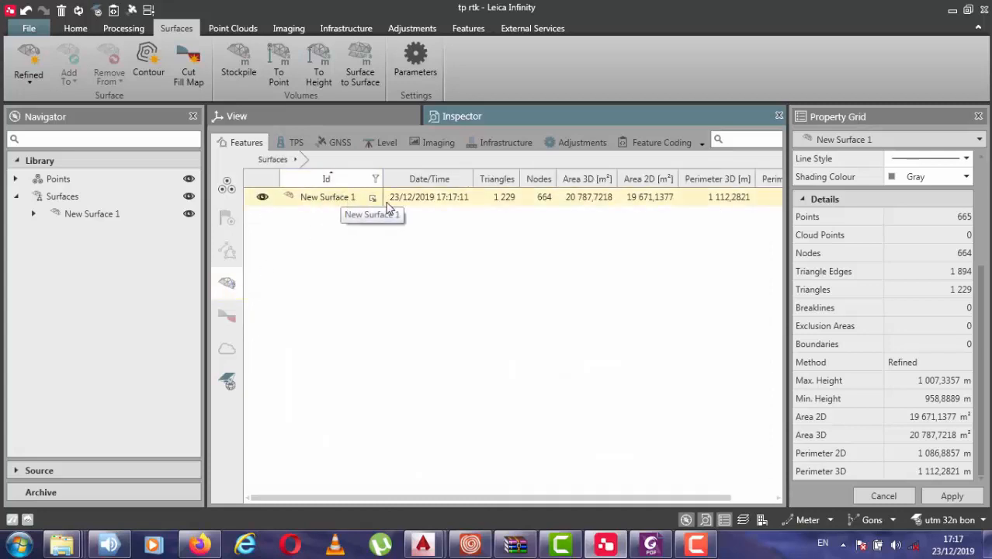
drag(536, 498, 584, 498)
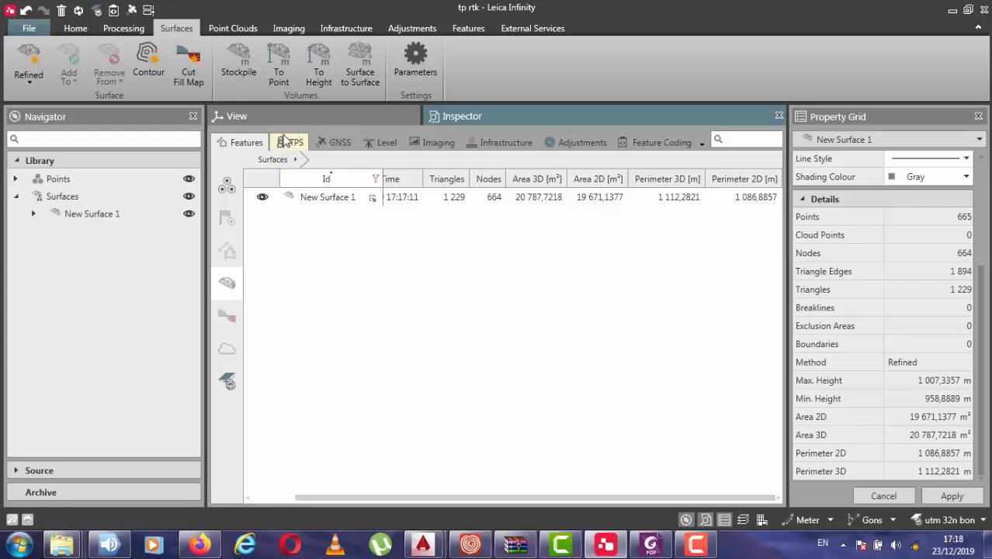
click(300, 114)
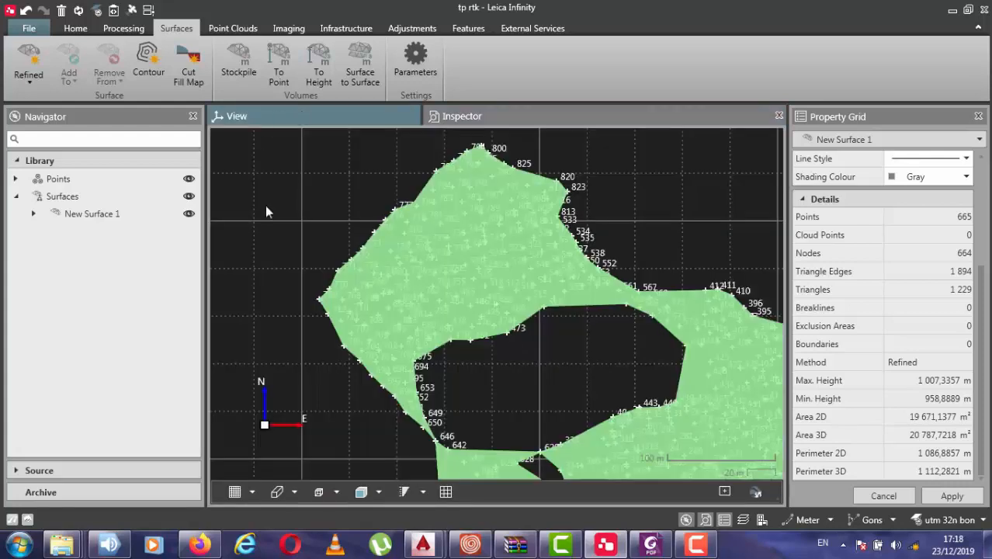
scroll(632, 281, down, 3)
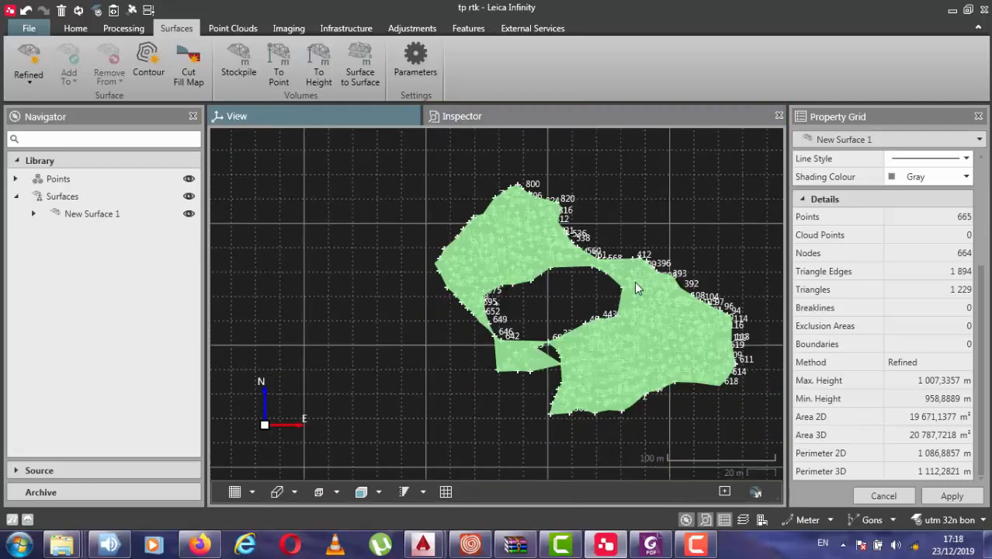
scroll(634, 281, up, 2)
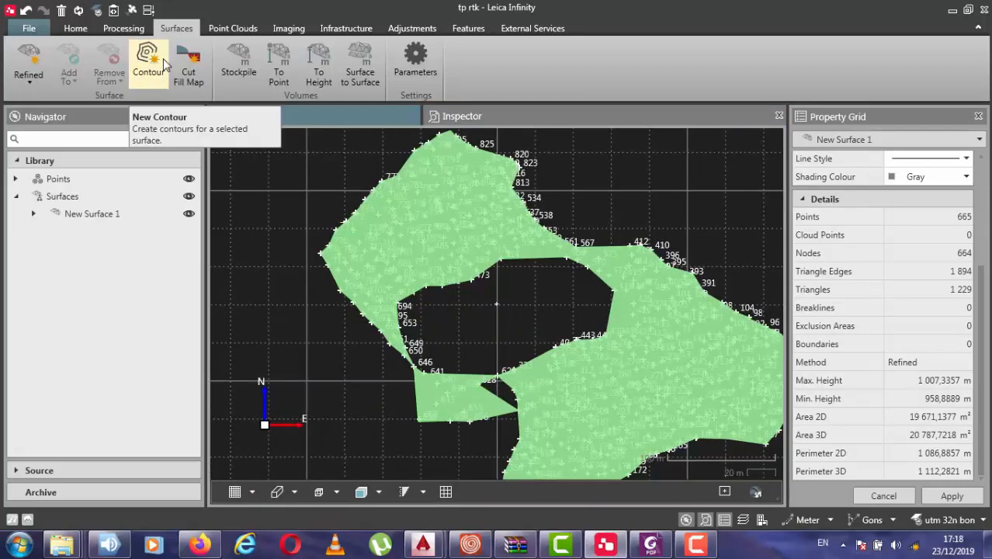
scroll(468, 216, up, 3)
scroll(468, 216, down, 3)
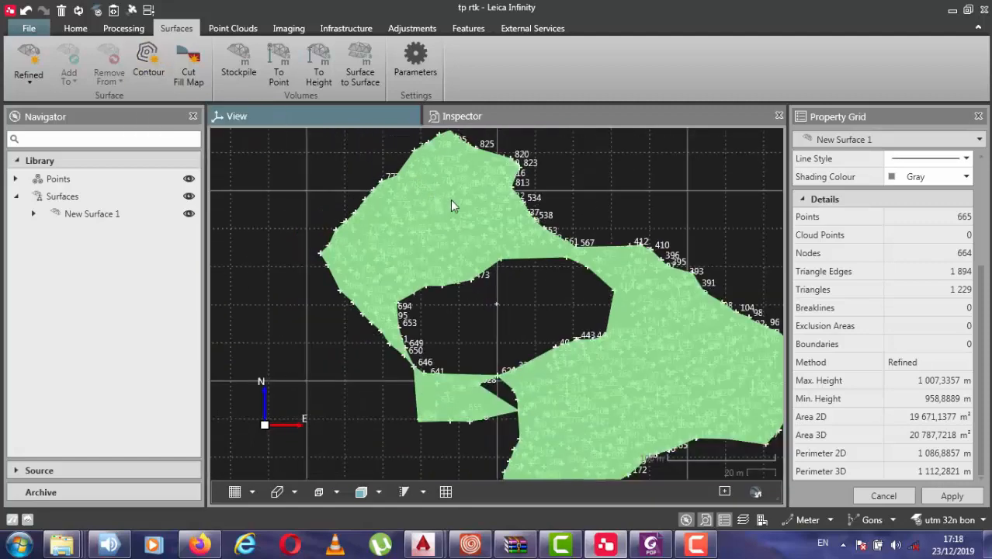
scroll(453, 201, down, 2)
scroll(464, 215, up, 4)
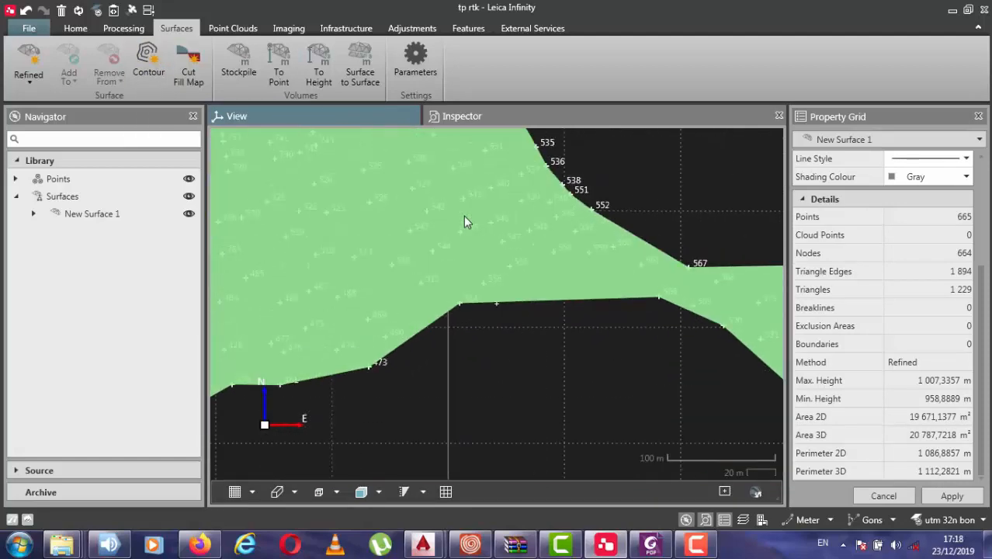
scroll(465, 215, down, 3)
scroll(465, 220, down, 1)
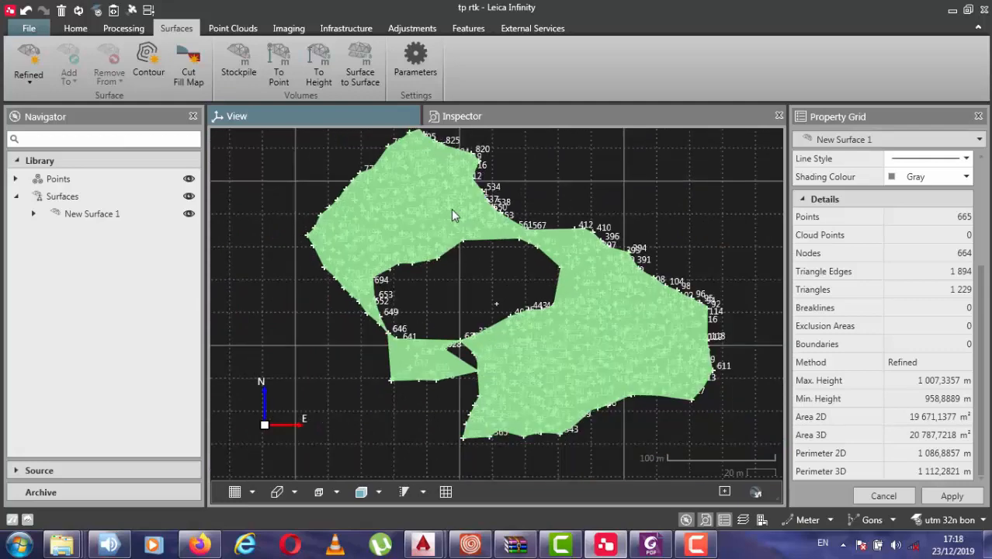
- Create contours for New Surface 1 with a 1.0000 m minor interval, a major frequency of 10 and the By Layer line styling
click(141, 56)
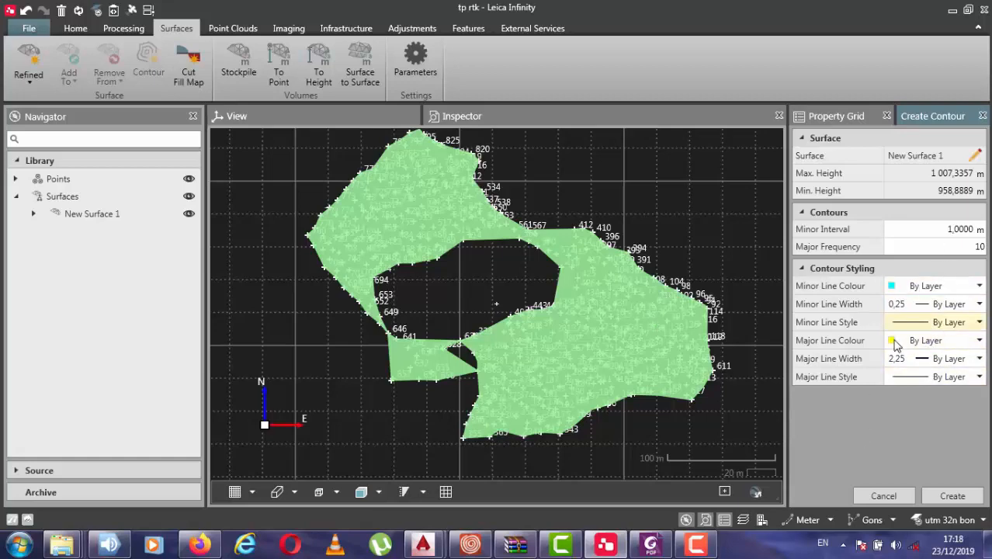
scroll(431, 190, up, 1)
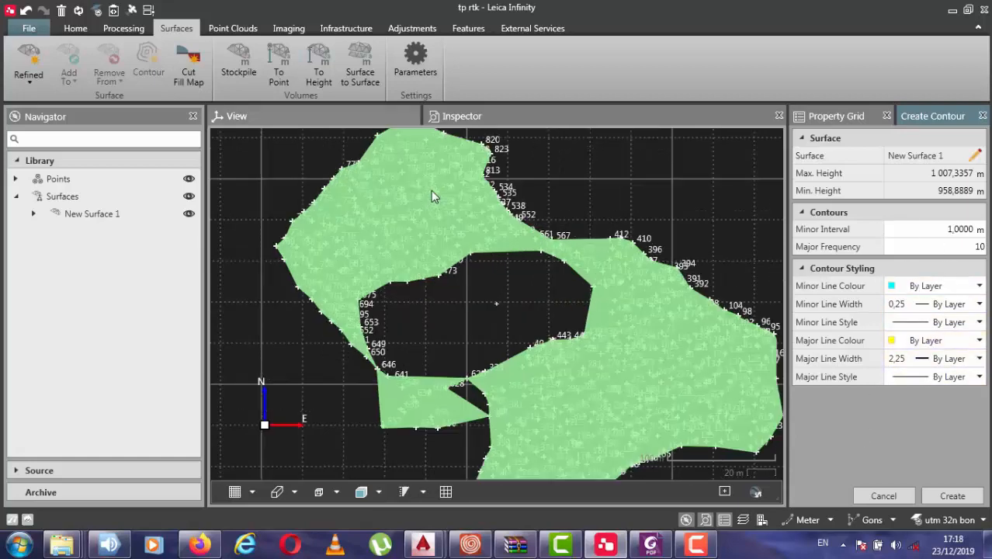
scroll(431, 196, up, 1)
scroll(431, 196, down, 2)
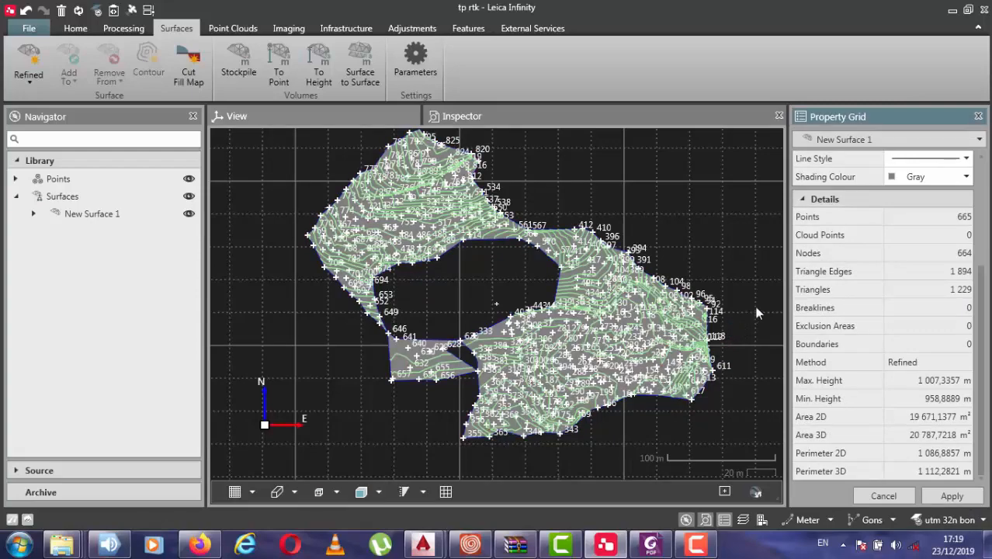
- Hide the mesh of New Surface 1 while keeping its contours and the survey points displayed
scroll(619, 306, up, 10)
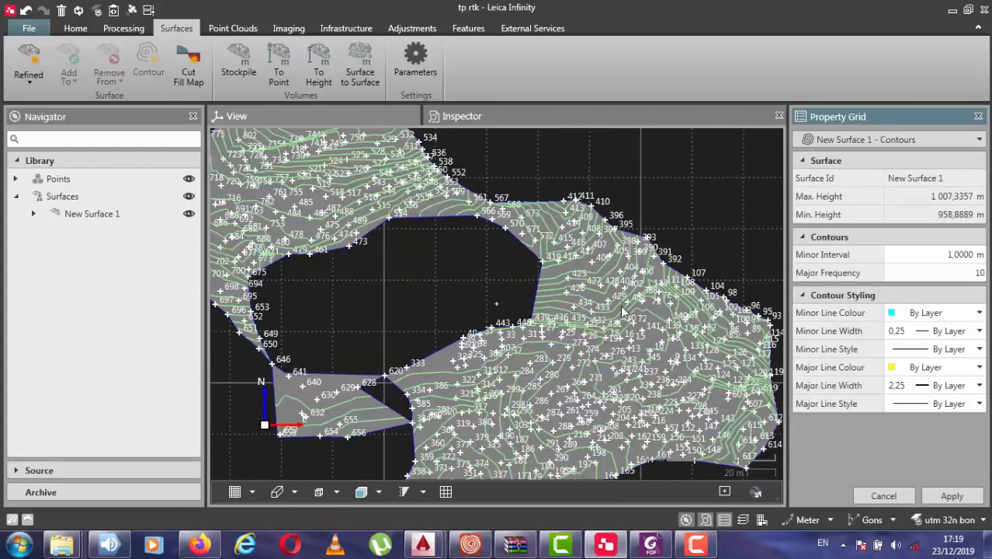
scroll(620, 310, down, 10)
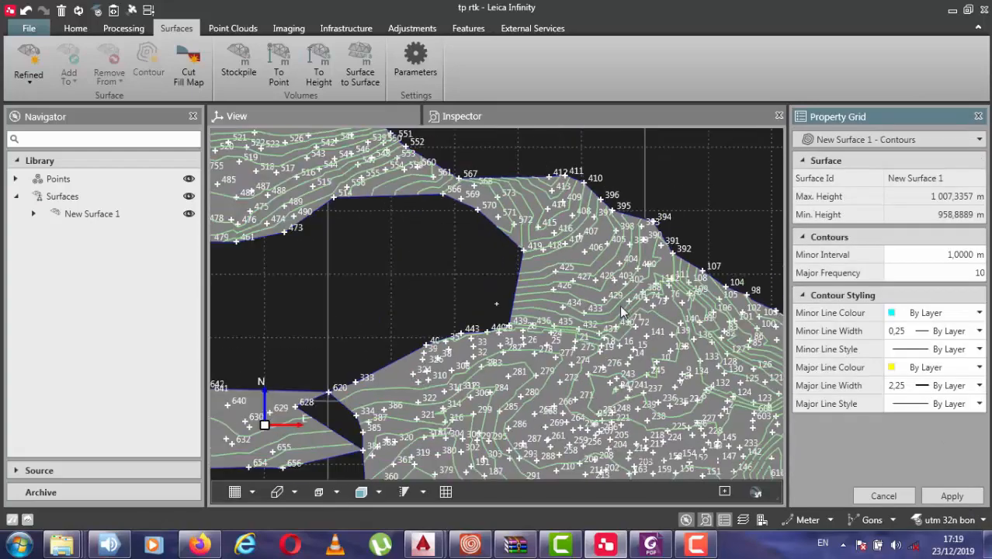
scroll(334, 188, down, 5)
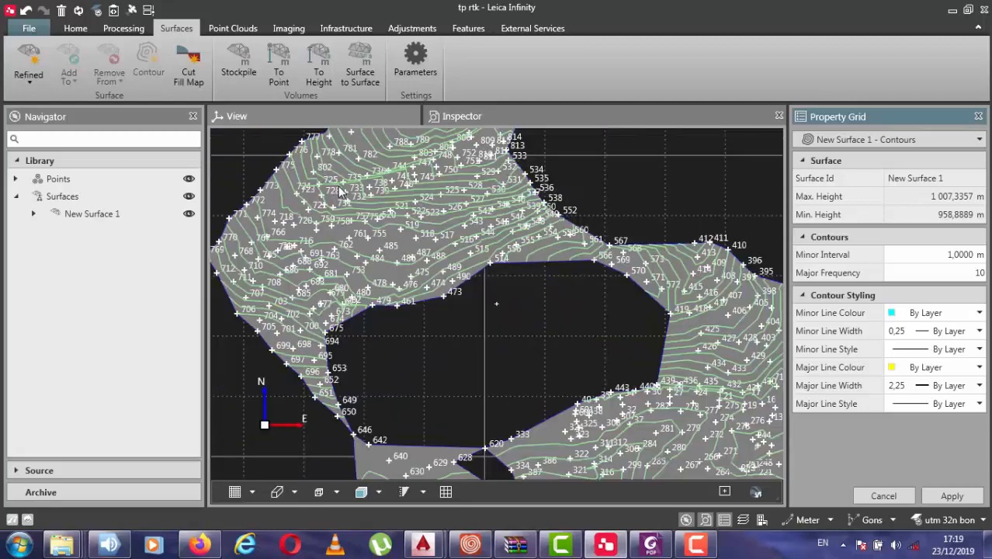
click(189, 198)
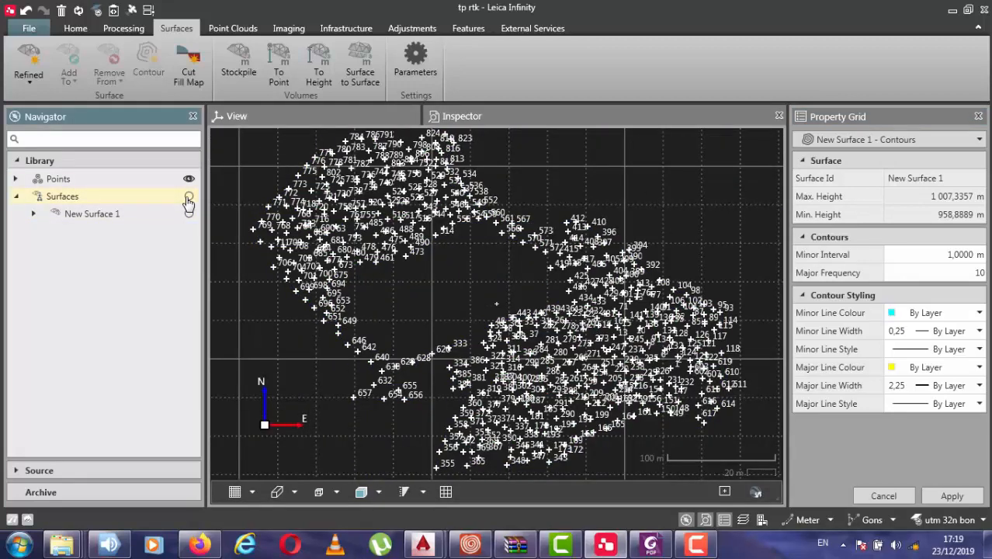
click(189, 199)
click(34, 214)
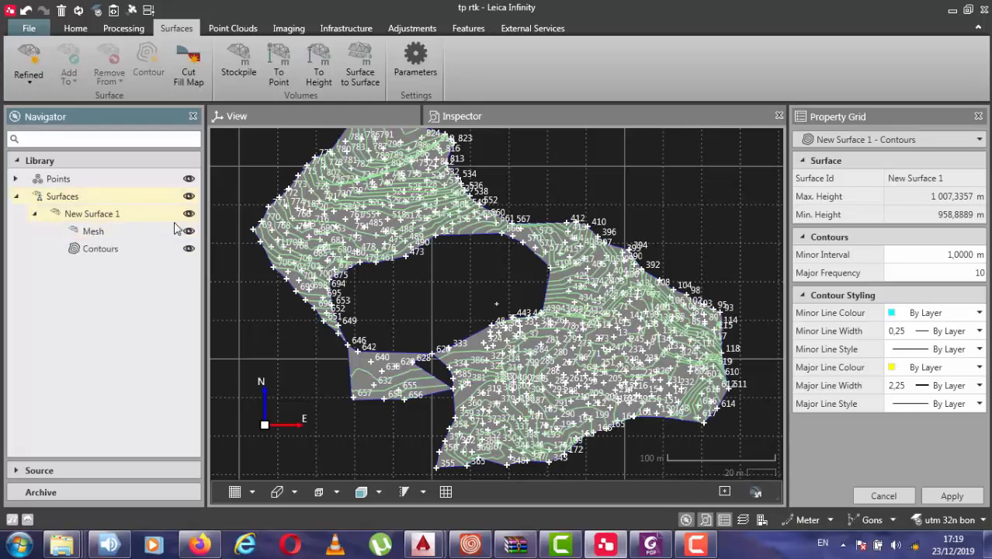
click(189, 231)
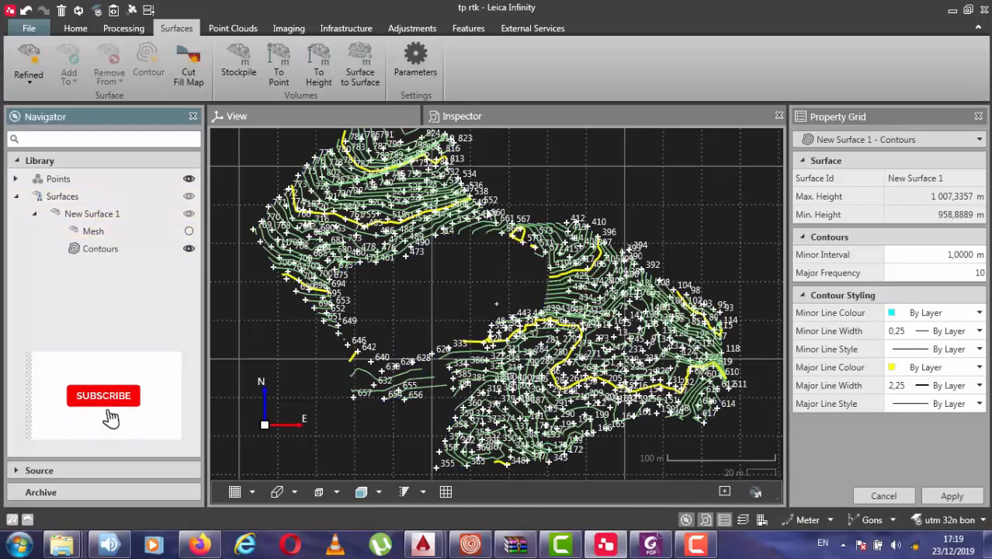
- Examine the major and minor contour lines among the survey points in the northern and southeastern parts of the surface
scroll(488, 213, up, 6)
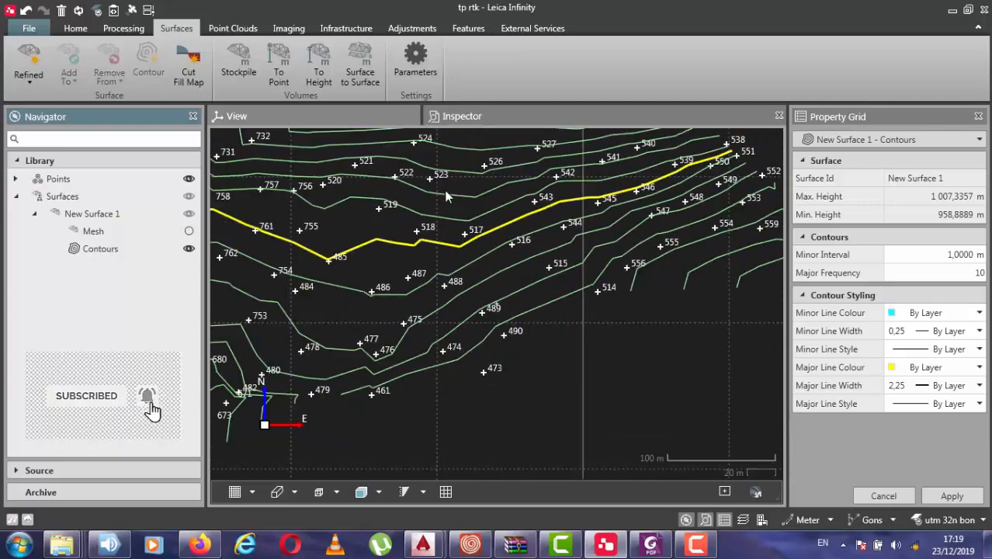
scroll(447, 197, down, 6)
scroll(547, 251, up, 6)
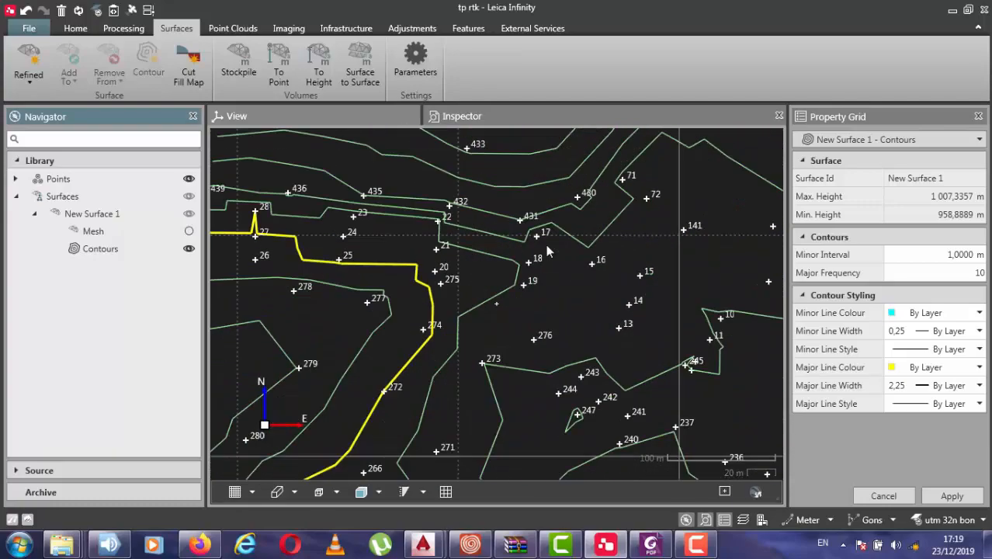
scroll(547, 251, down, 6)
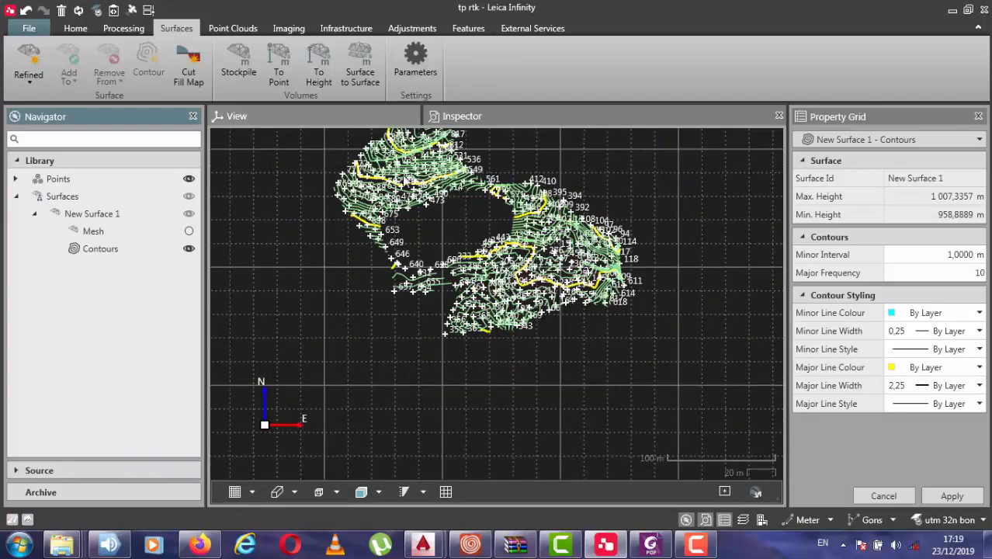
scroll(404, 180, up, 5)
scroll(405, 180, up, 3)
scroll(404, 181, down, 6)
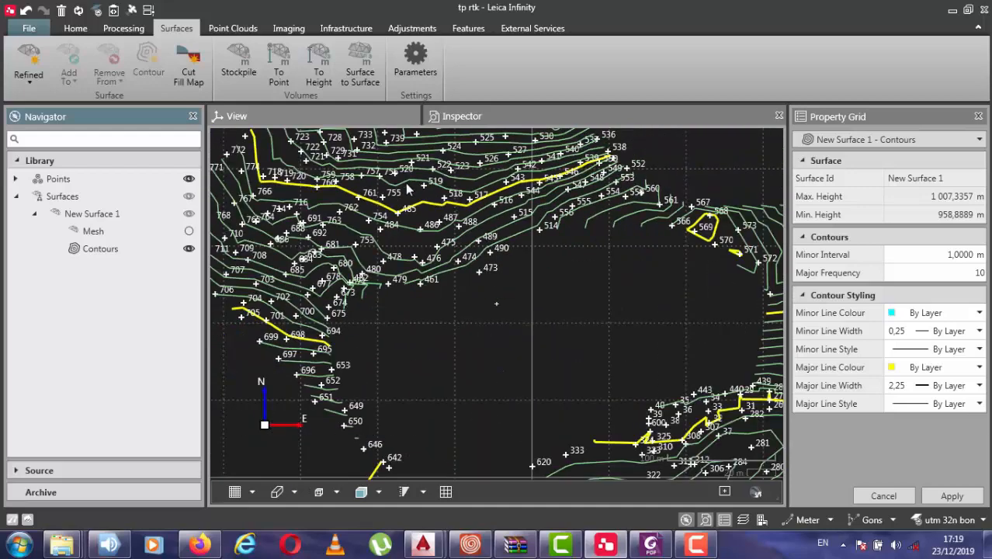
scroll(619, 295, up, 5)
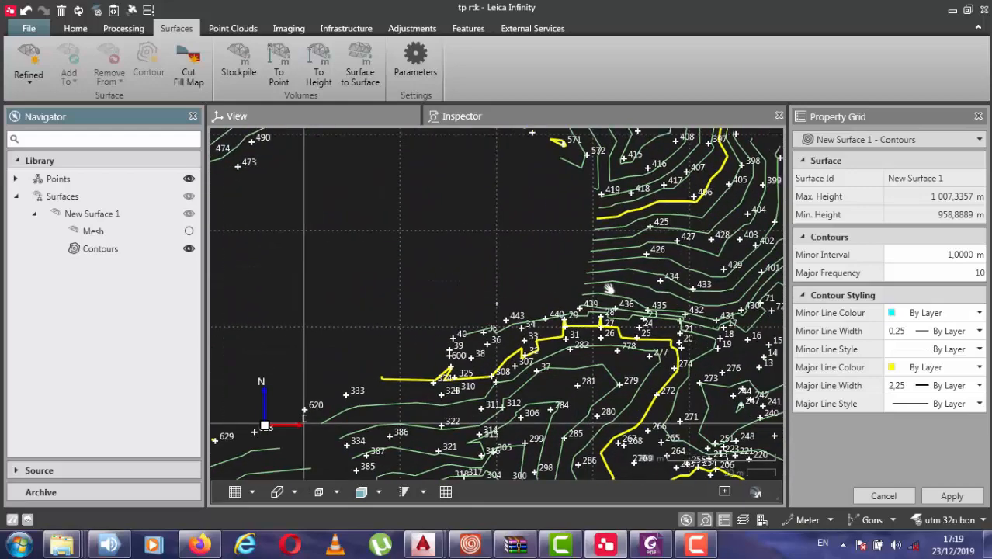
scroll(523, 283, up, 3)
scroll(601, 285, down, 8)
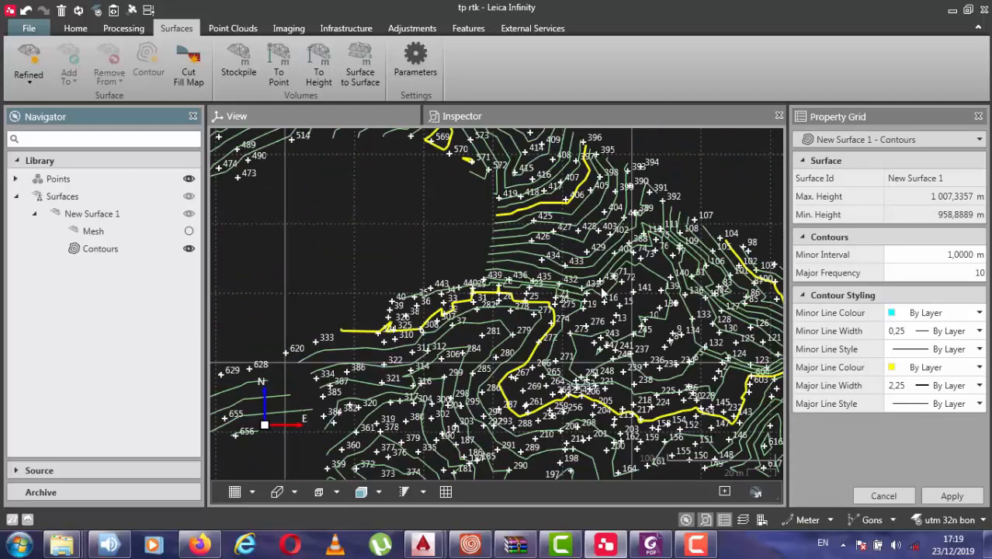
scroll(380, 175, up, 6)
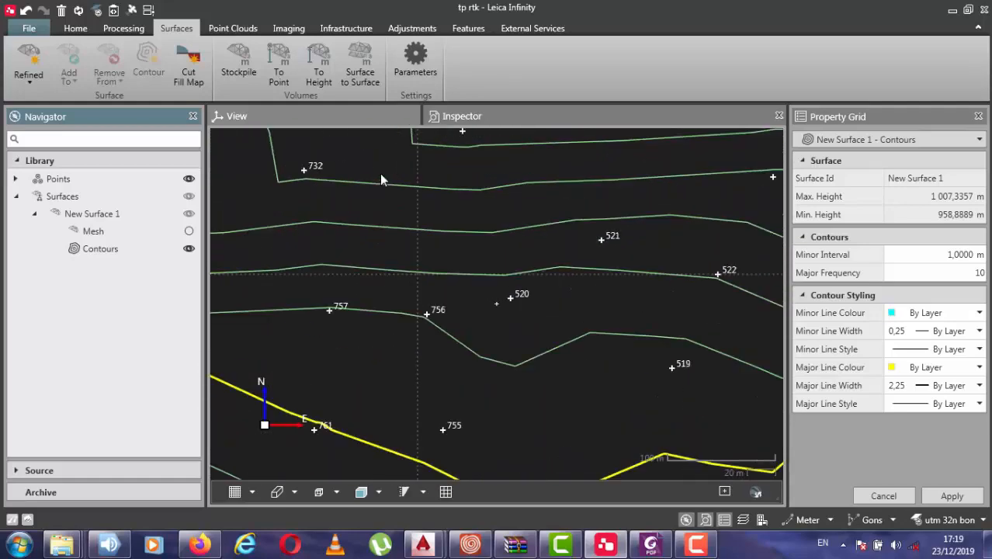